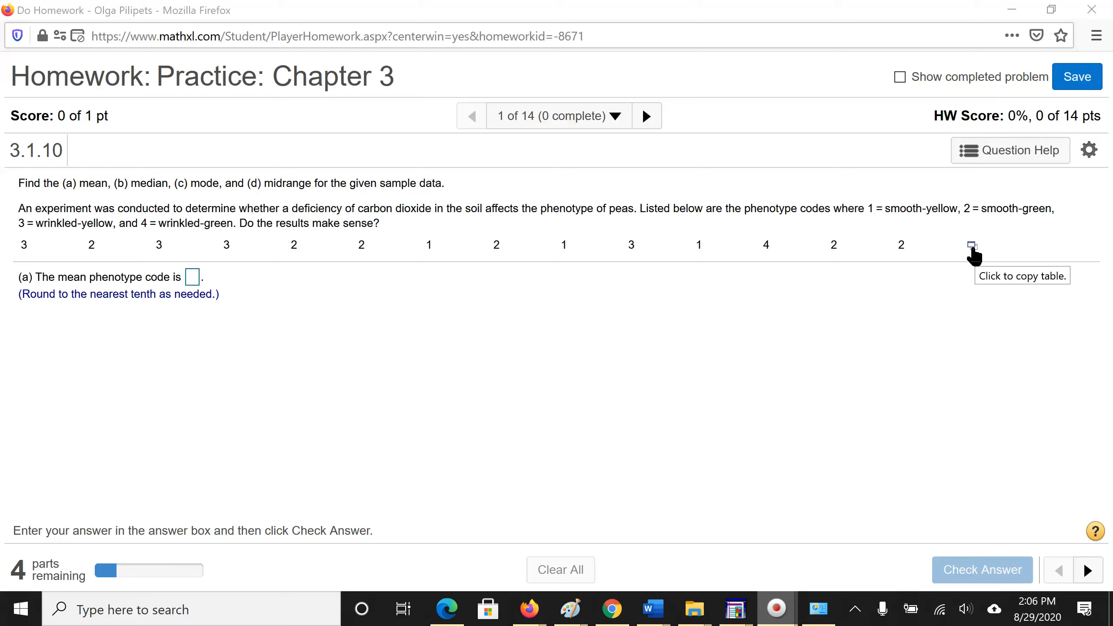
- Open the exercise's phenotype code table in StatCrunch
click(972, 249)
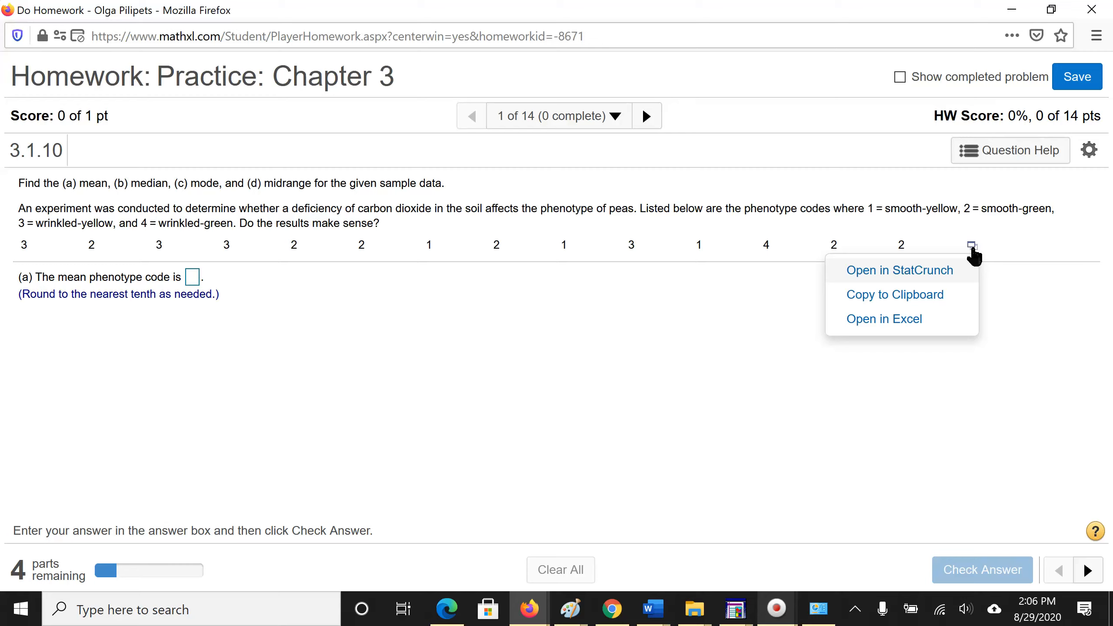
click(972, 249)
click(935, 272)
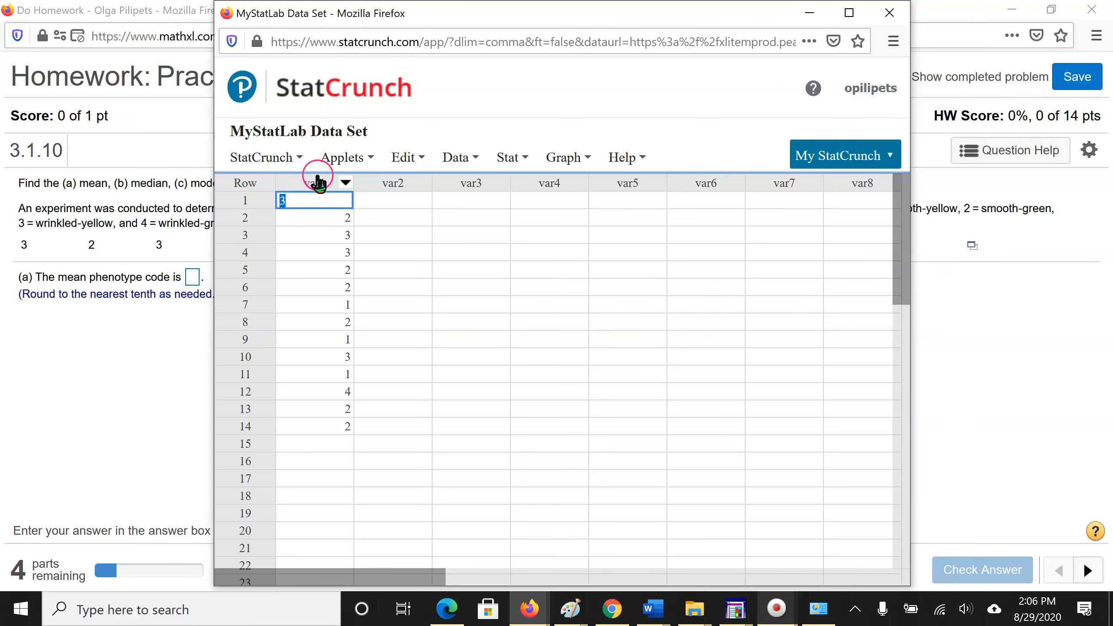
- Rename the var1 column holding the sample data as Phenotype
mouse_move(314, 189)
click(322, 188)
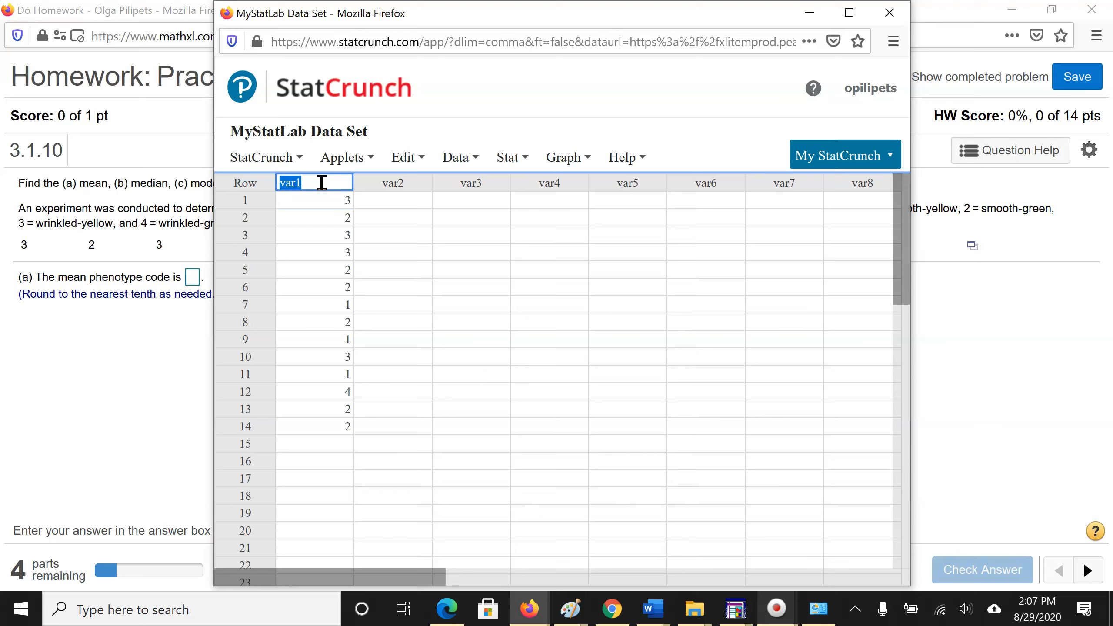
text(Phenotype)
key(Return)
click(345, 204)
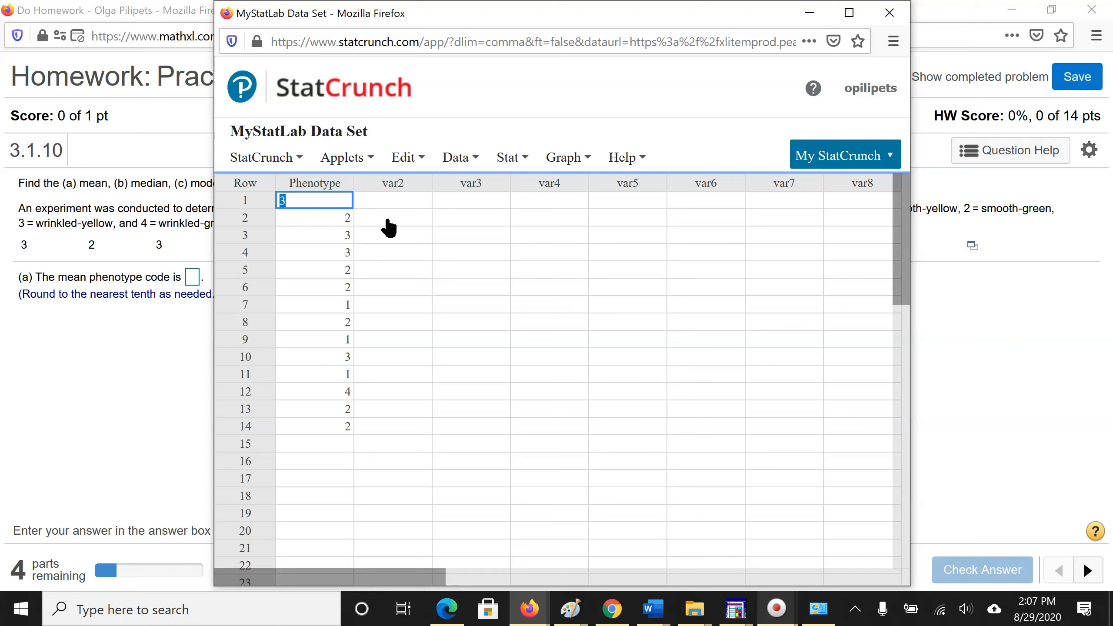
- Start a column summary statistics calculation and select the Phenotype column for it
click(523, 160)
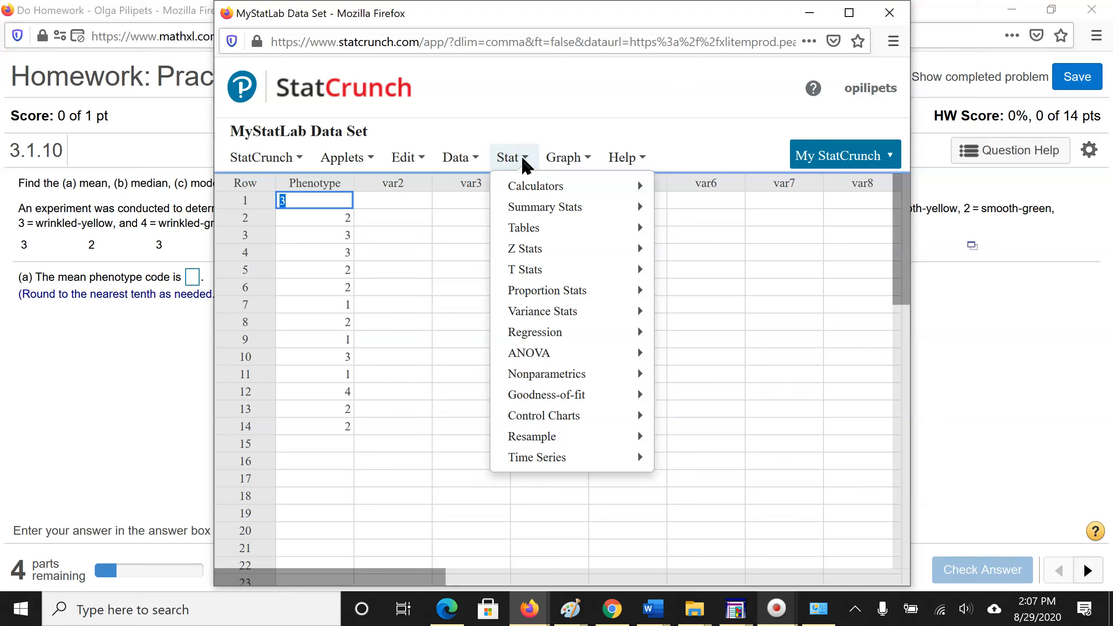
click(565, 209)
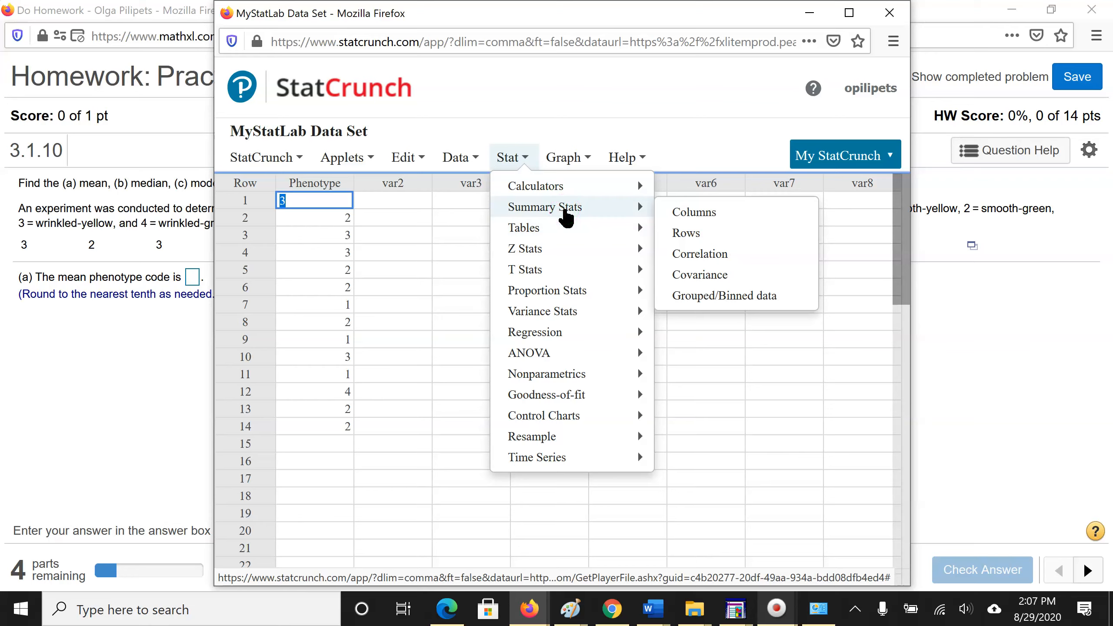
click(693, 213)
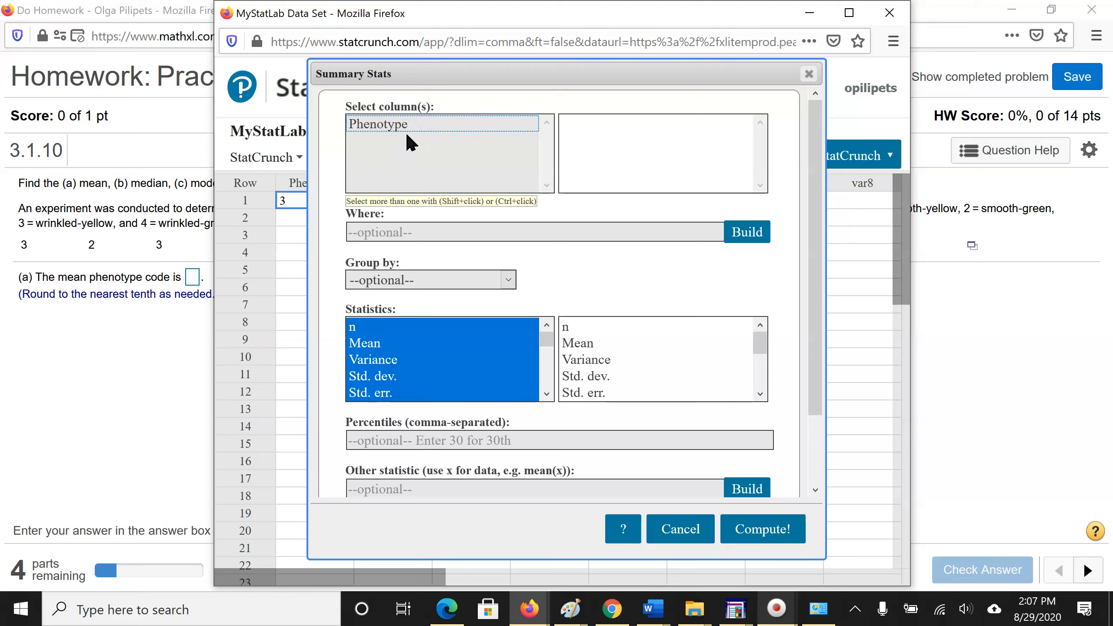
click(390, 128)
click(389, 127)
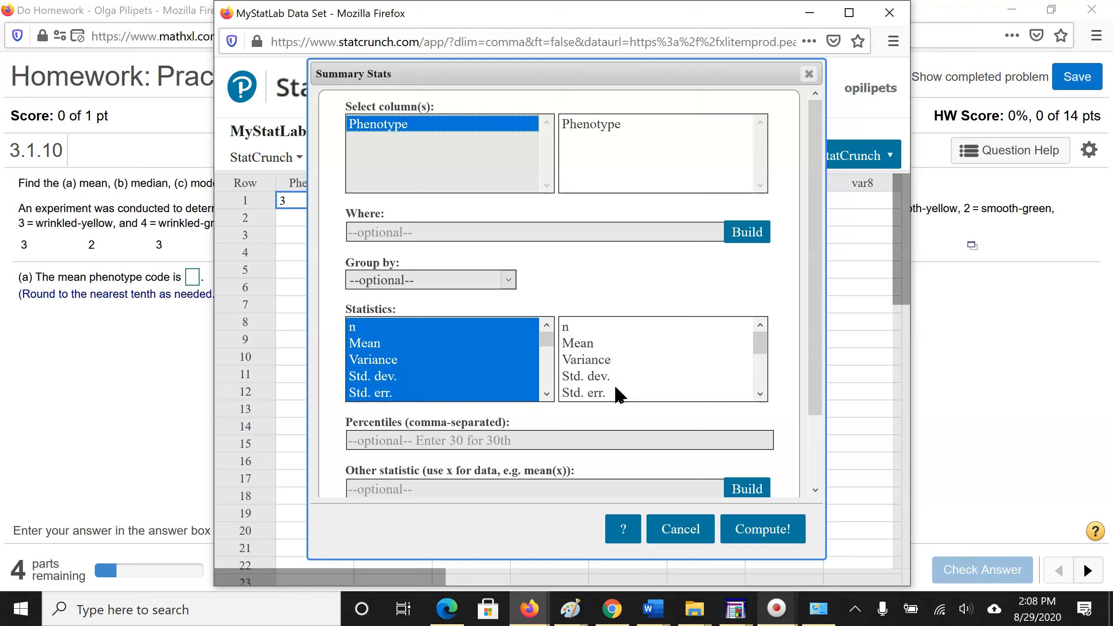
- Restrict the statistics for the summary to Variance, Mean and Std. dev., in that order
click(372, 347)
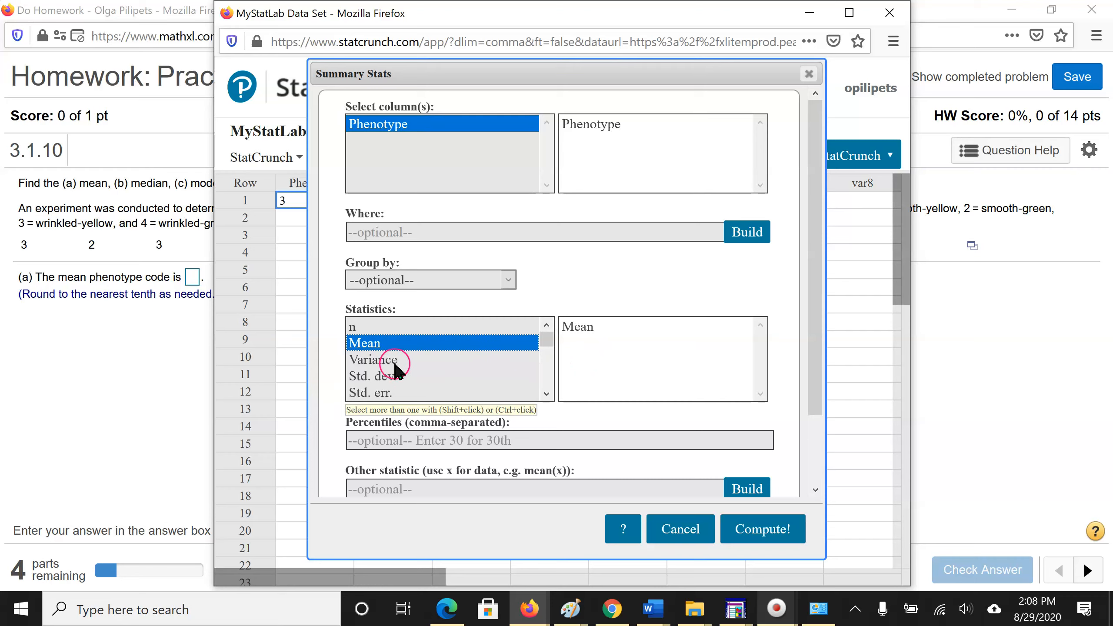
click(371, 361)
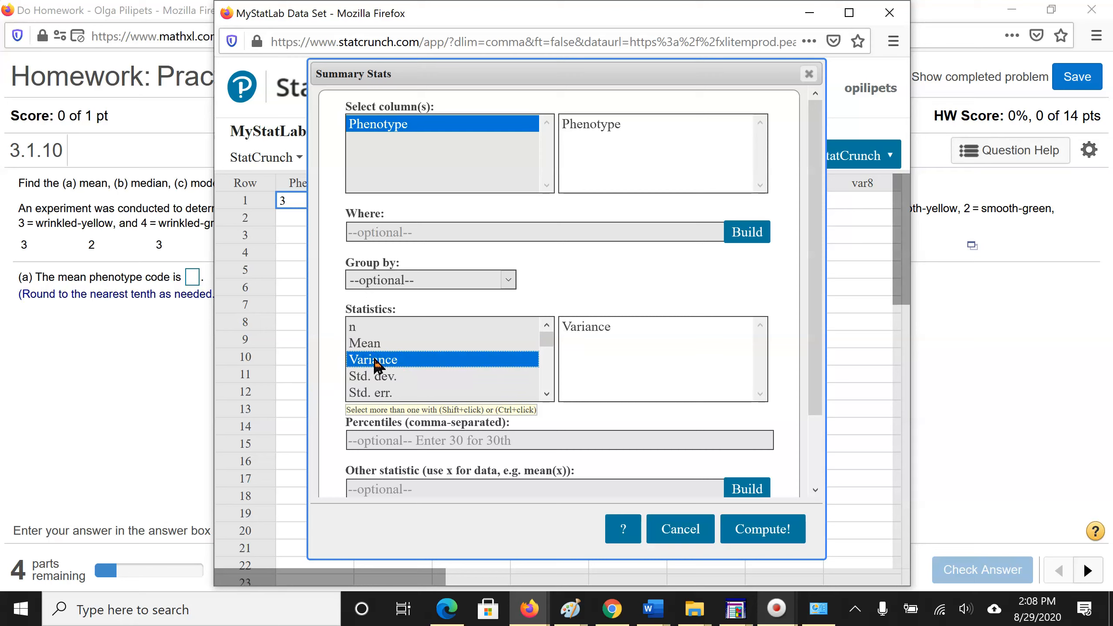
click(616, 342)
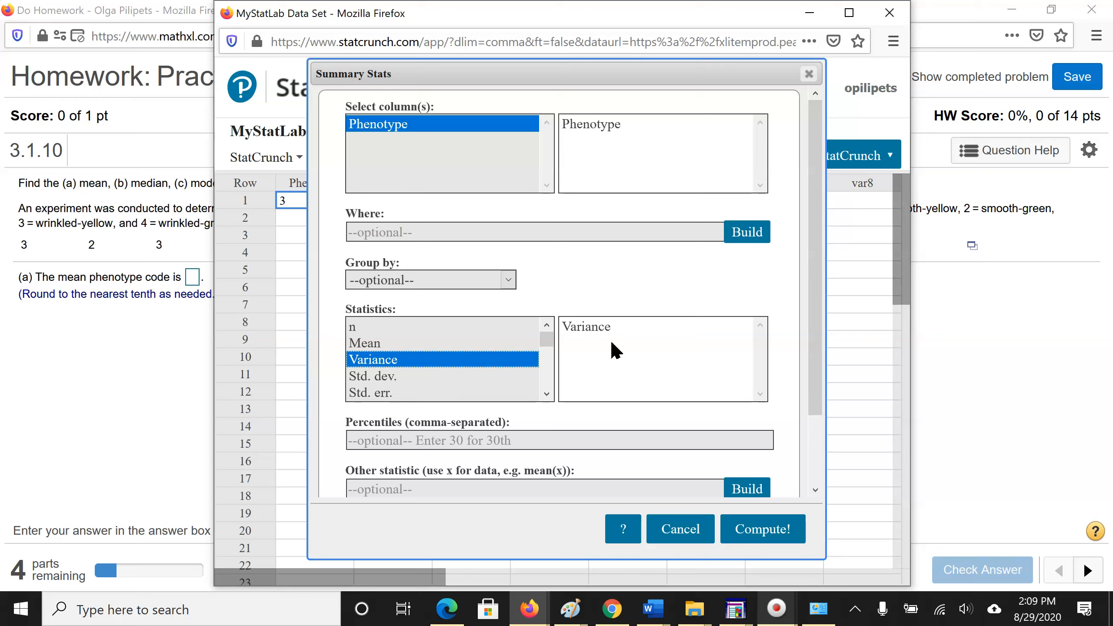
click(598, 347)
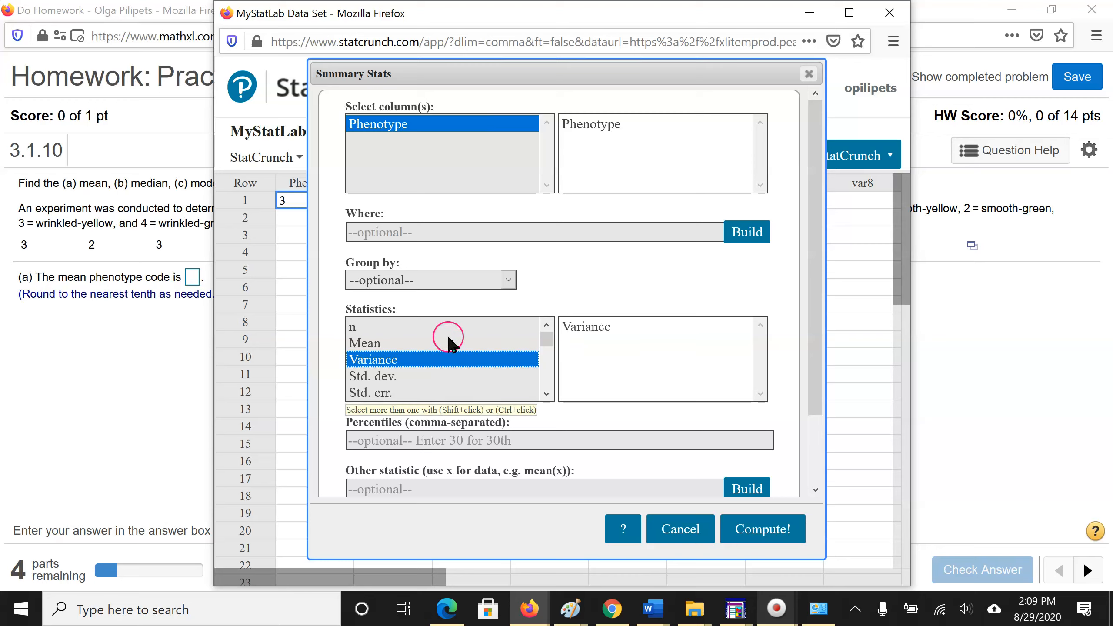
click(364, 351)
ctrl+click(365, 345)
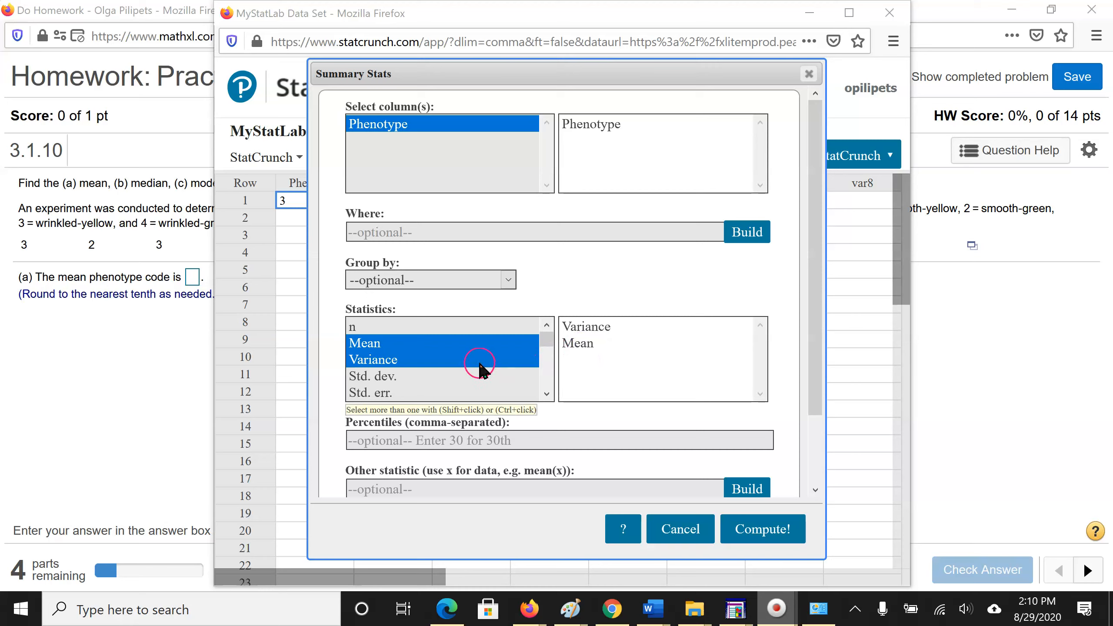
ctrl+click(427, 377)
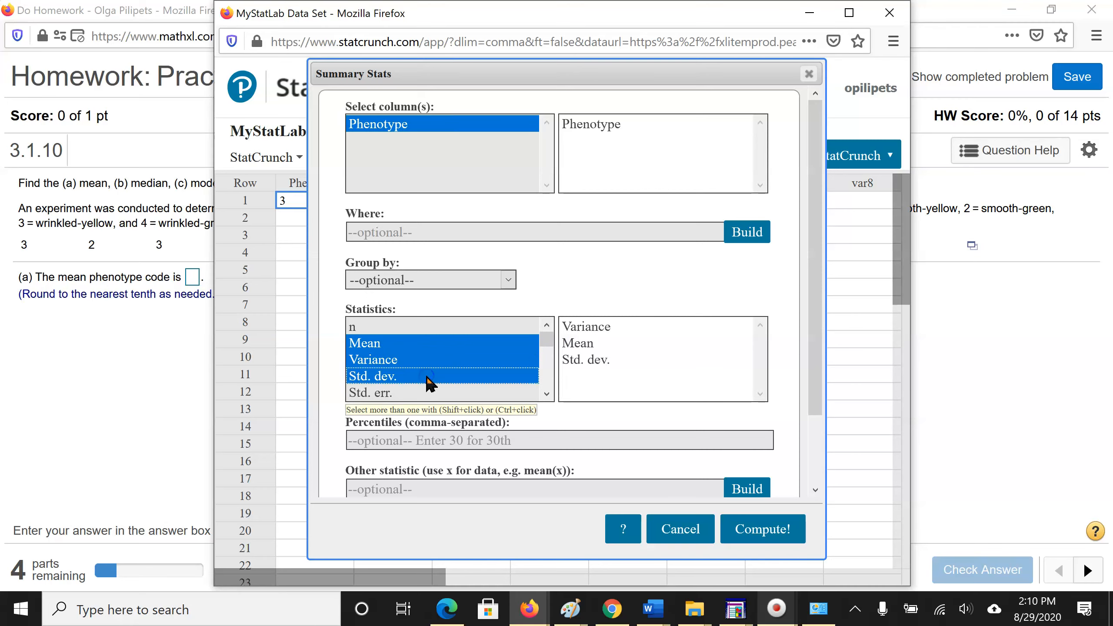
- Look through the other available summary statistics, from Median and Range down to Mode
click(546, 375)
click(545, 375)
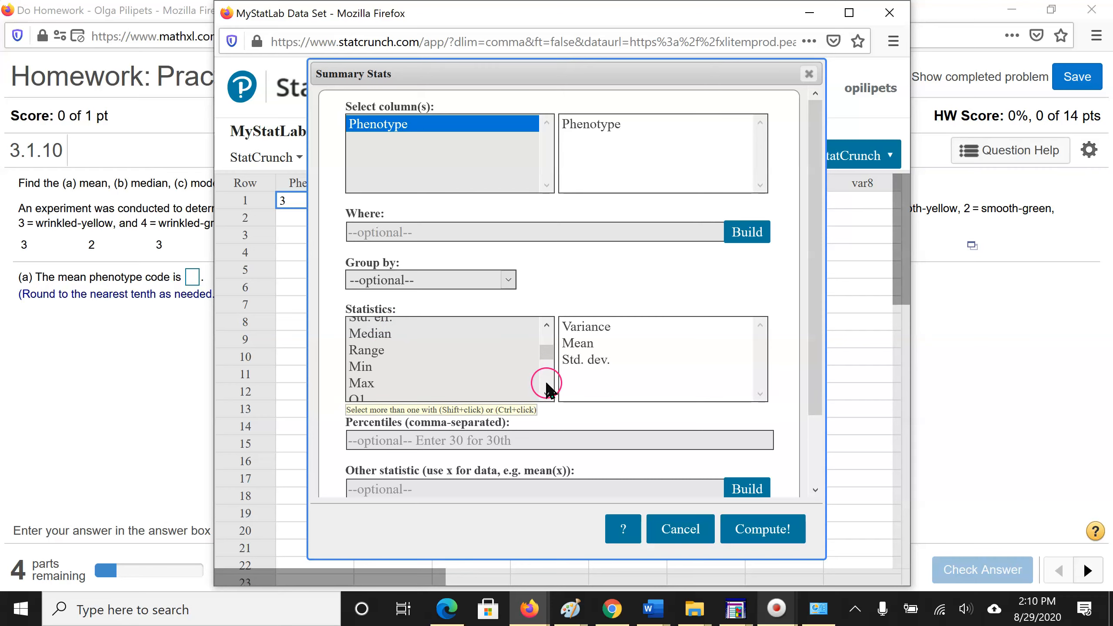
click(545, 380)
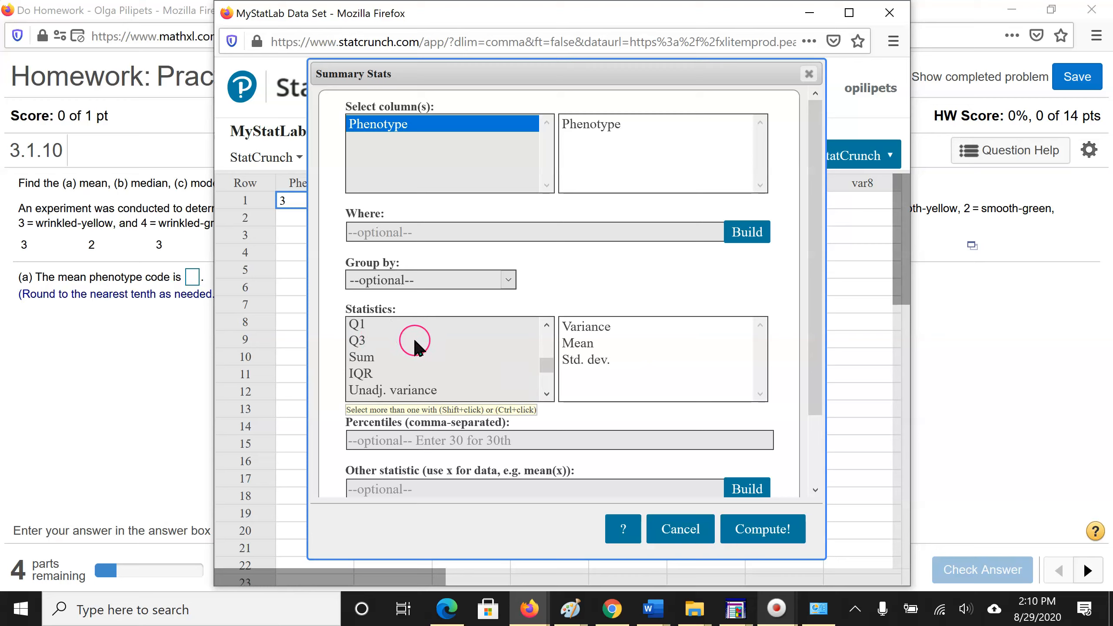
click(546, 394)
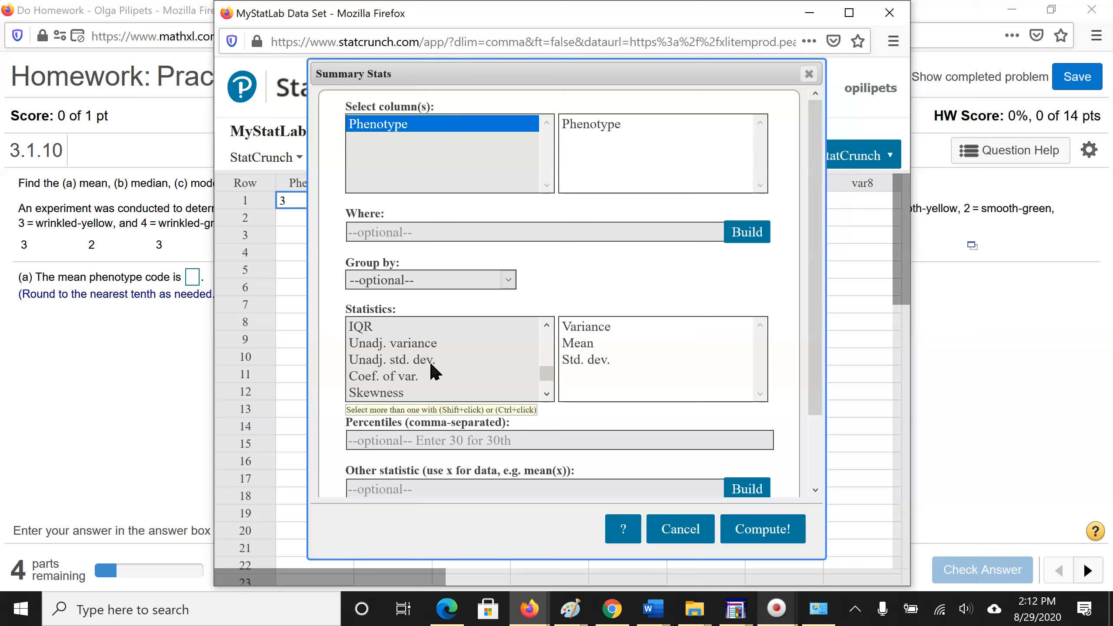
click(601, 332)
drag(545, 377, 550, 392)
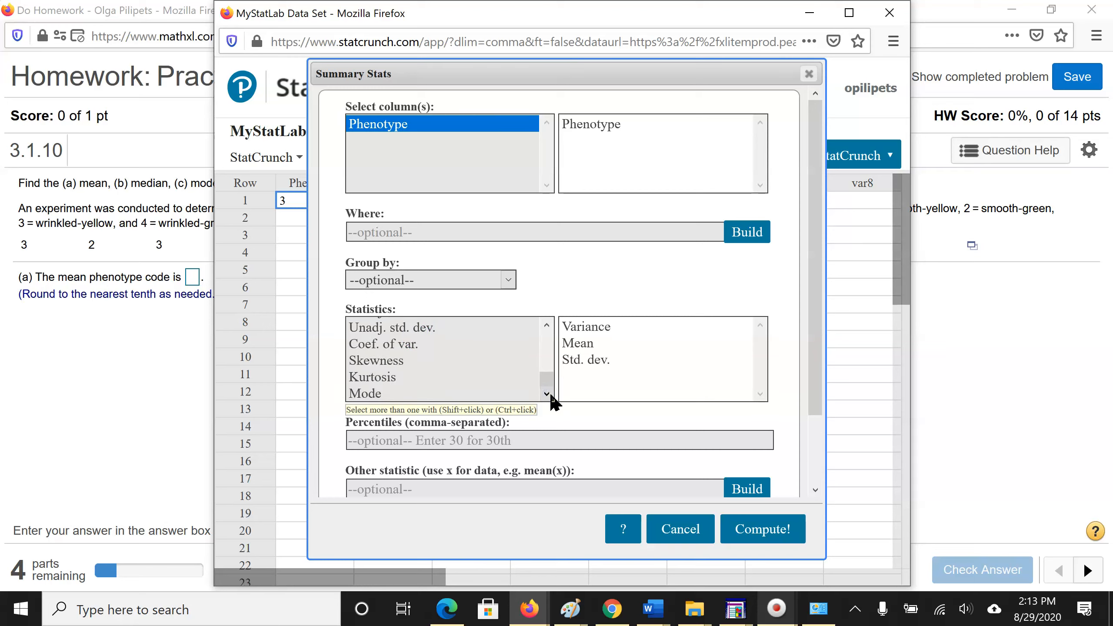
click(550, 336)
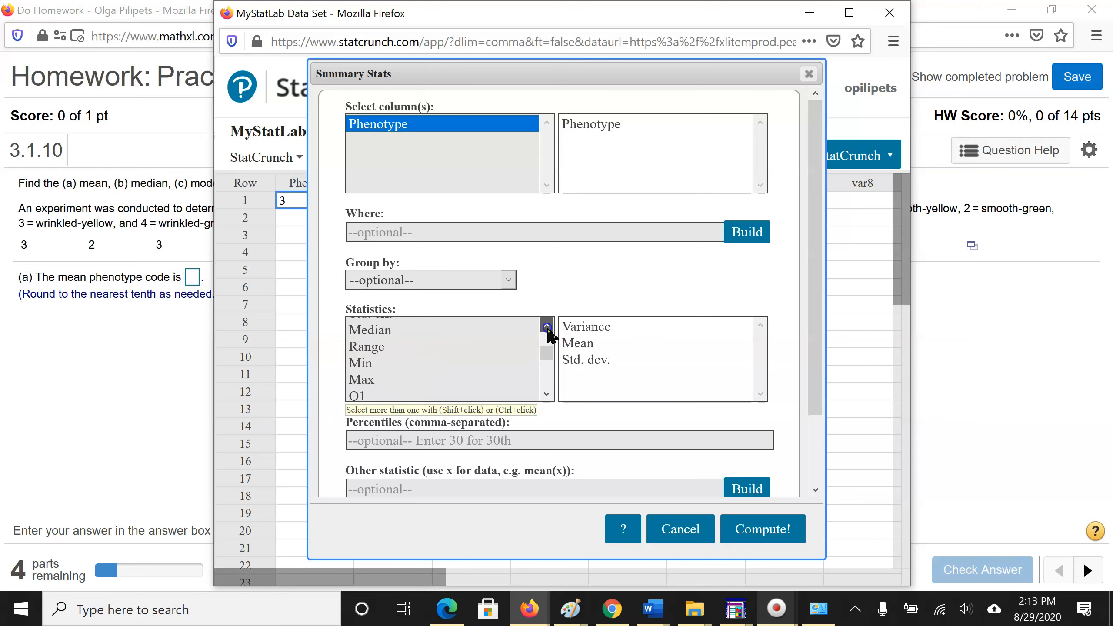
scroll(546, 327, up, 1)
scroll(544, 328, up, 1)
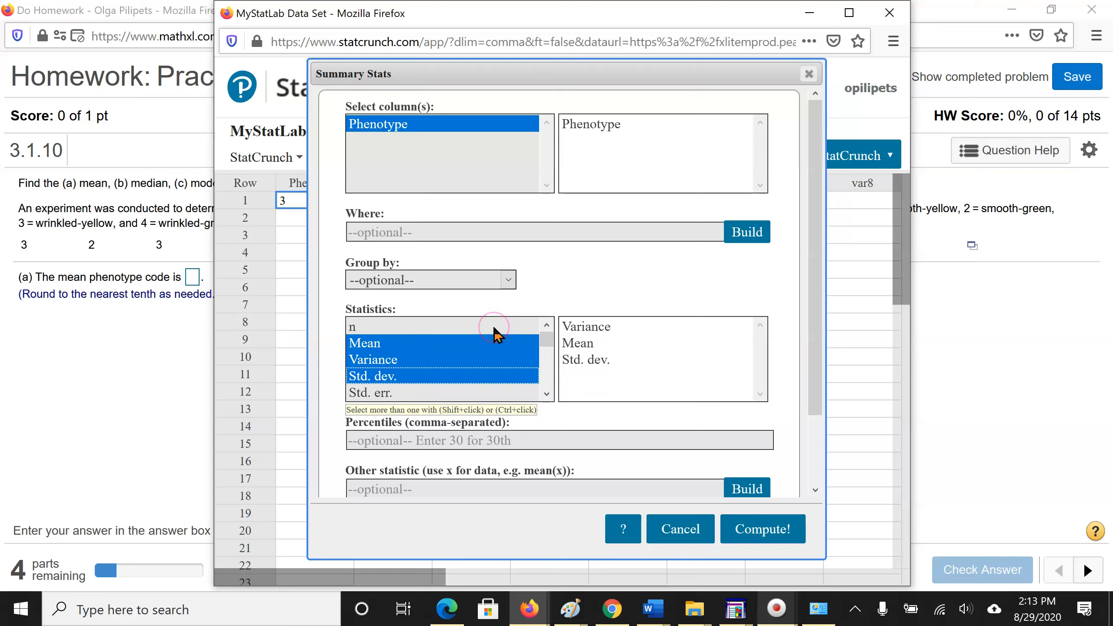
- Add n to the chosen statistics and compute the Phenotype summary
ctrl+click(494, 328)
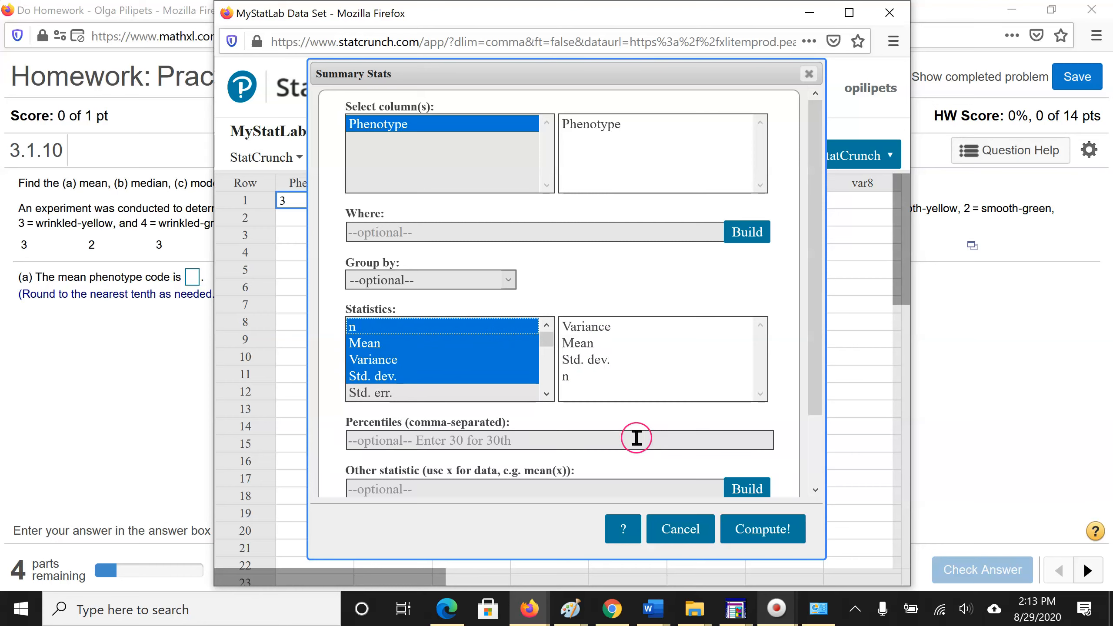
click(765, 537)
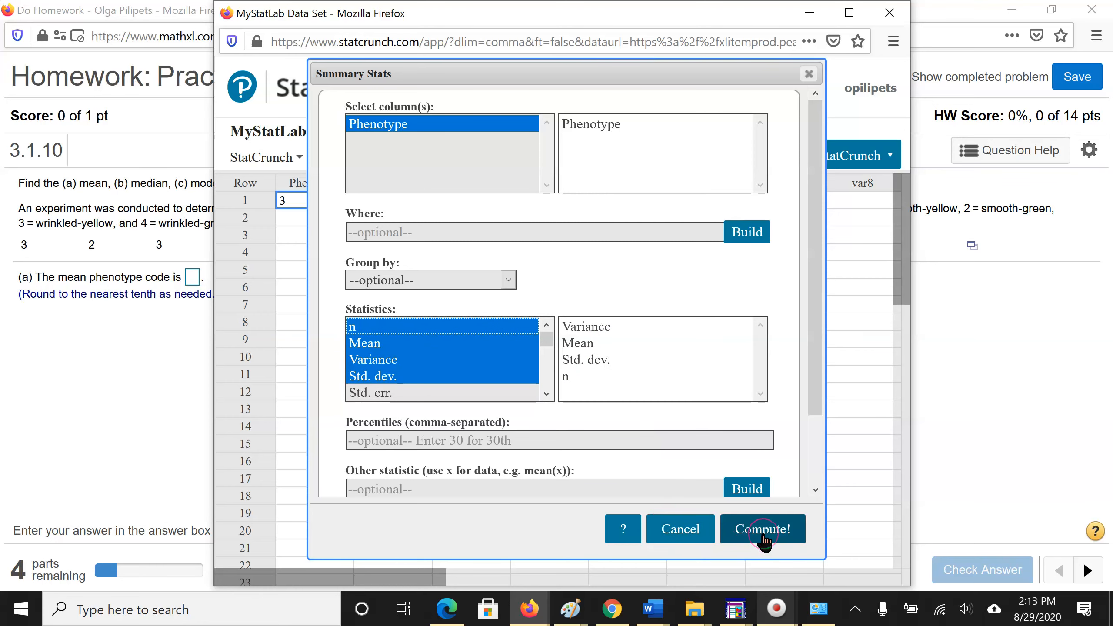
click(761, 494)
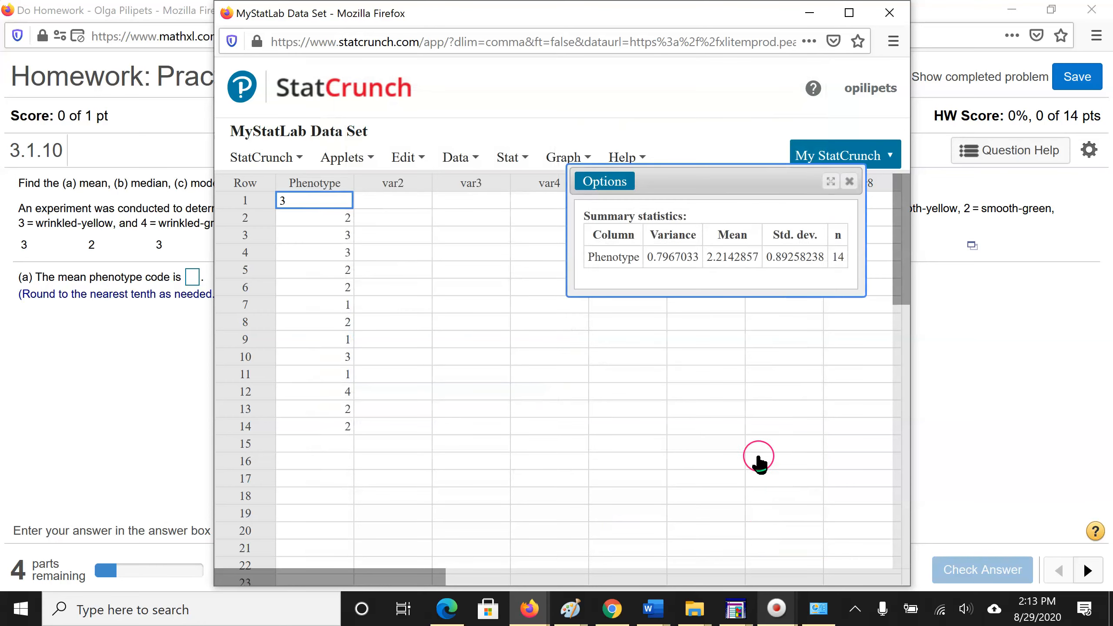